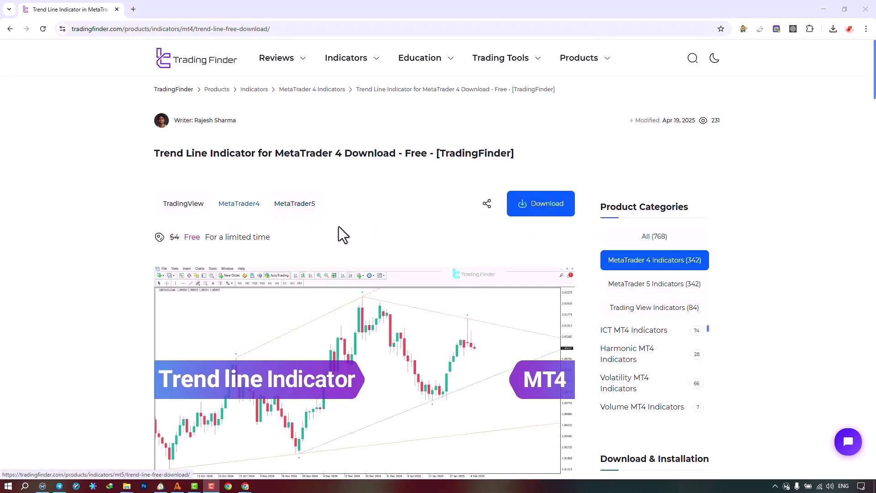
Step: Attach Trend line MT4 - By TFLab to the XAUUSD H1 chart with its default settings
scroll(361, 206, down, 1)
scroll(361, 201, down, 5)
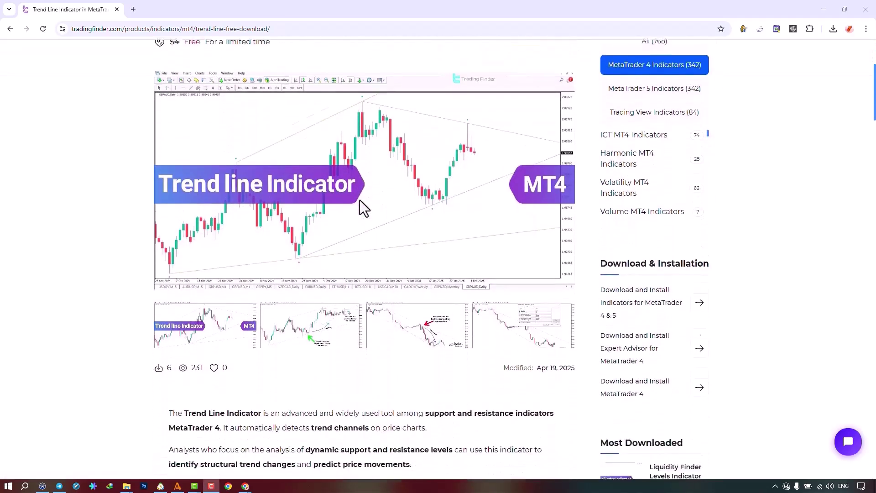
scroll(359, 200, down, 5)
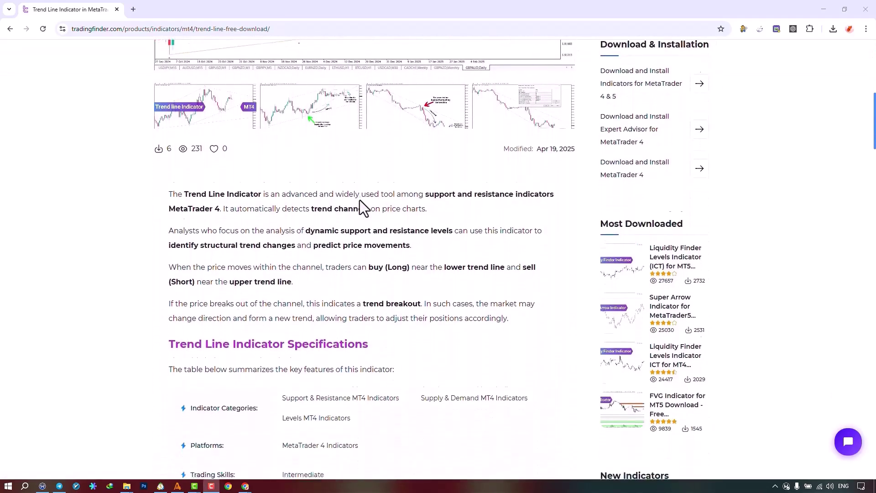
scroll(360, 201, down, 5)
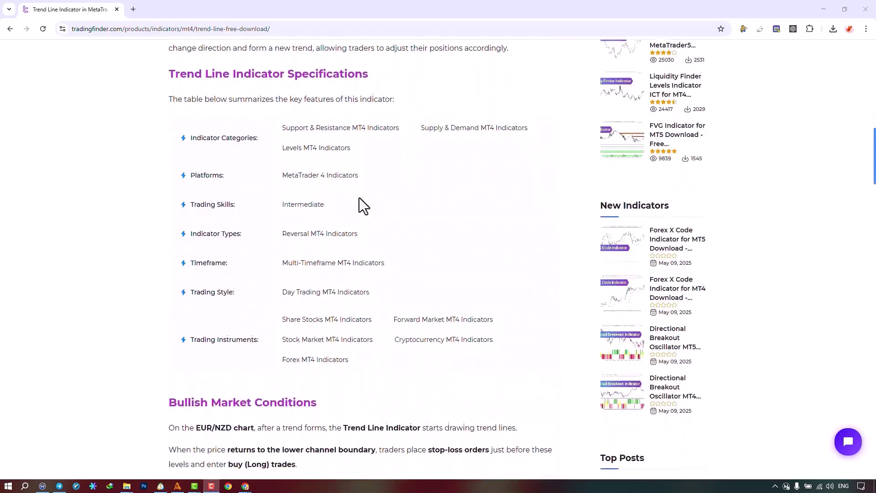
scroll(360, 201, down, 5)
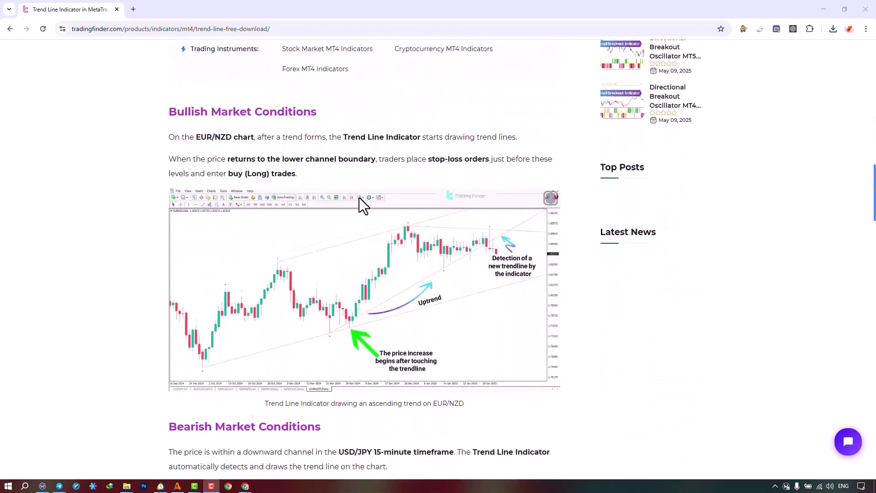
scroll(360, 198, down, 2)
scroll(361, 201, up, 6)
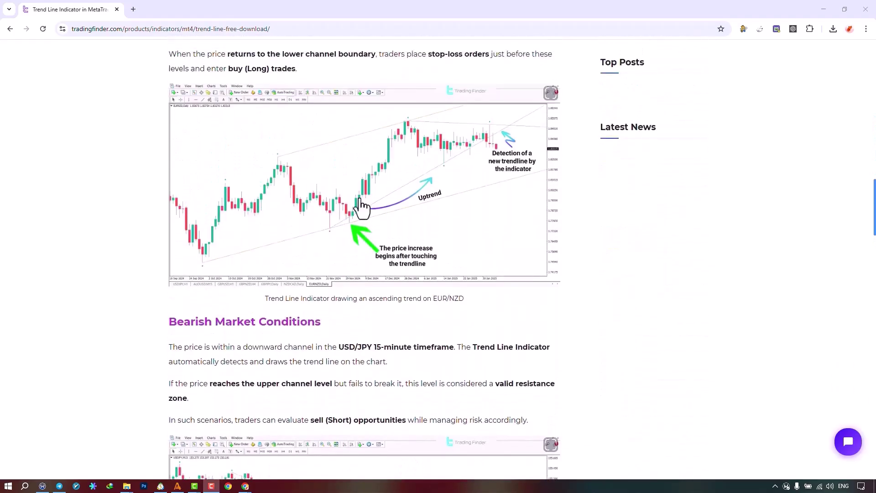
scroll(359, 200, up, 8)
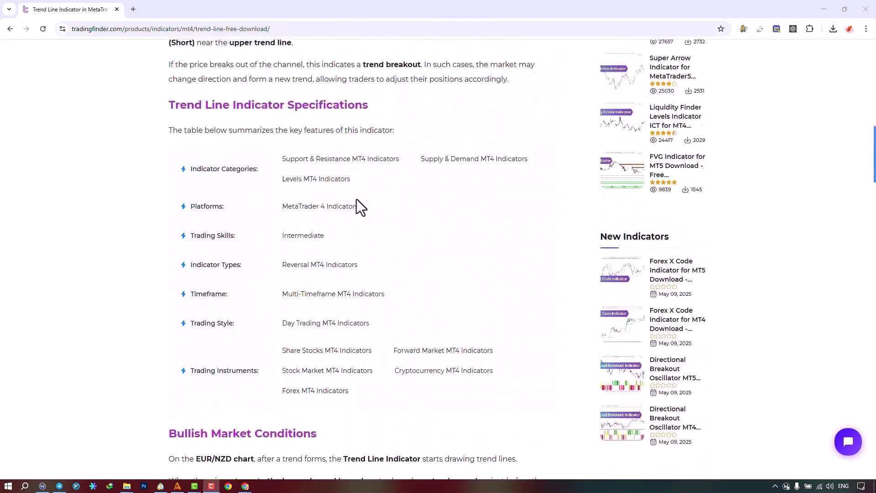
scroll(351, 199, up, 8)
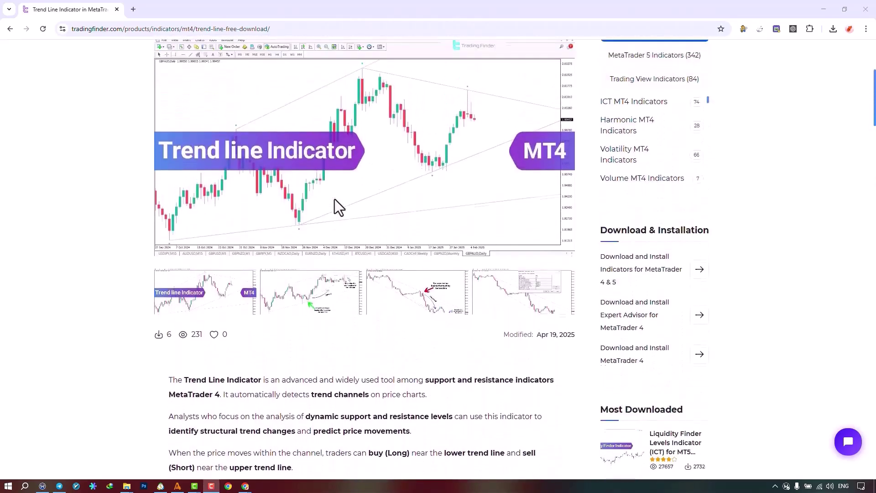
scroll(328, 200, up, 1)
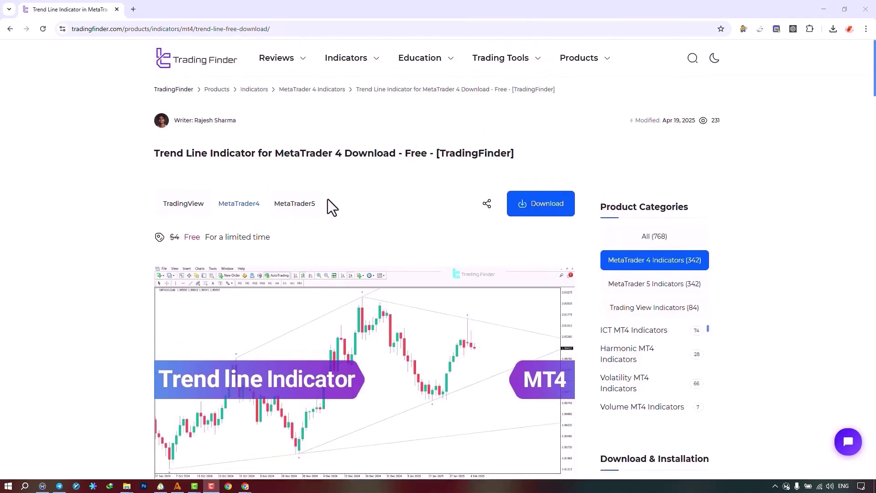
key(alt+Tab)
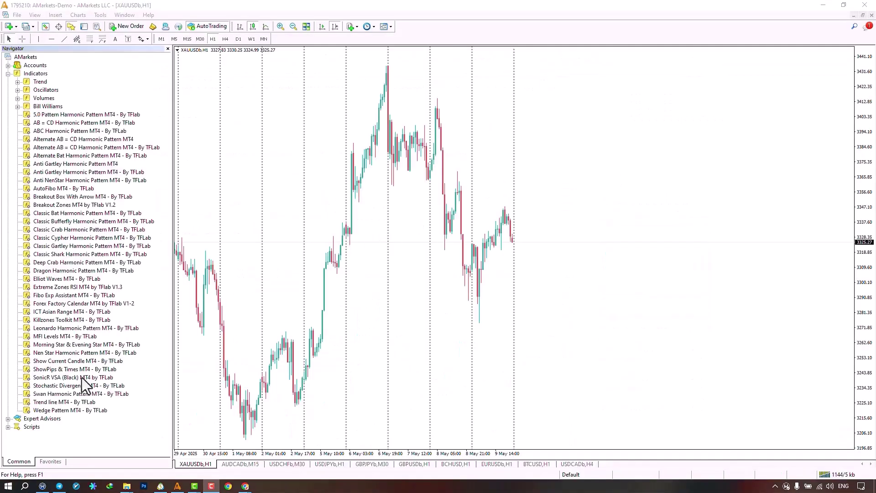
drag(65, 403, 288, 275)
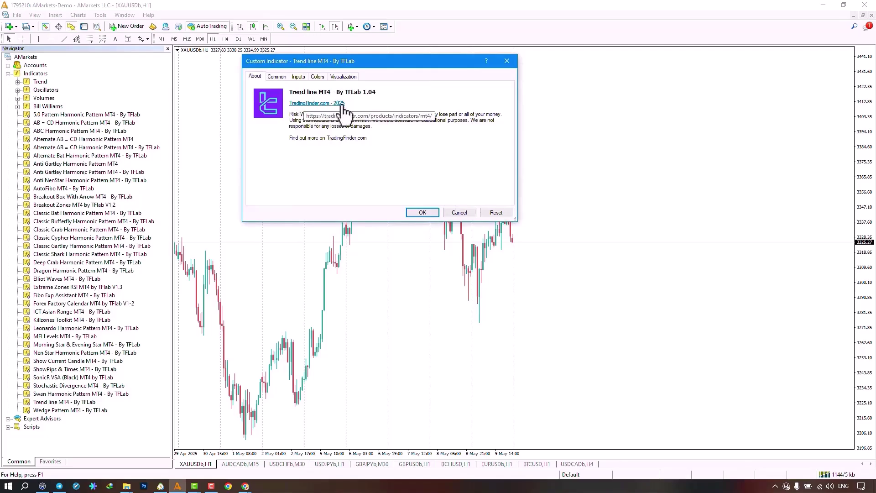
click(415, 213)
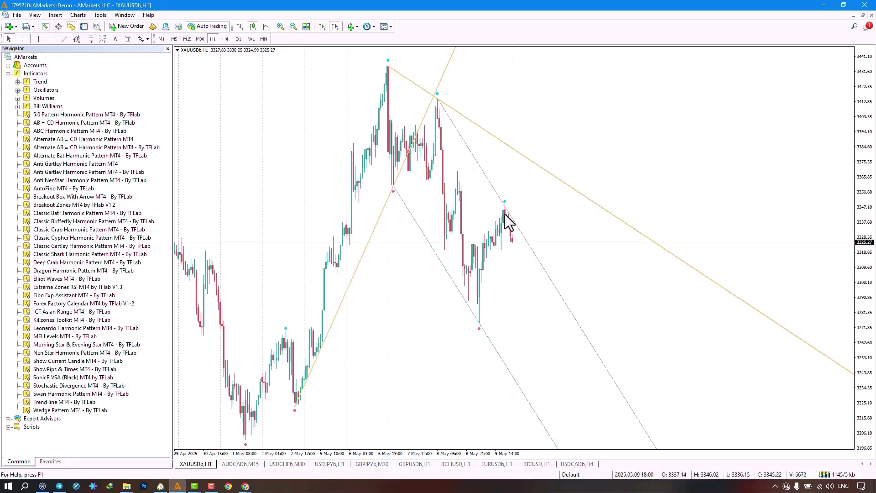
Step: Open the Trend line MT4 indicator's Inputs from the chart's Indicators List
right_click(305, 132)
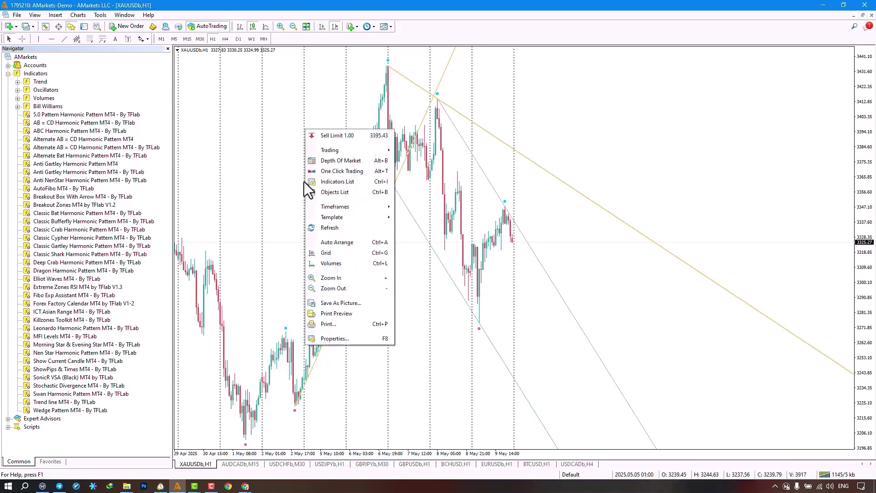
click(365, 181)
double_click(404, 102)
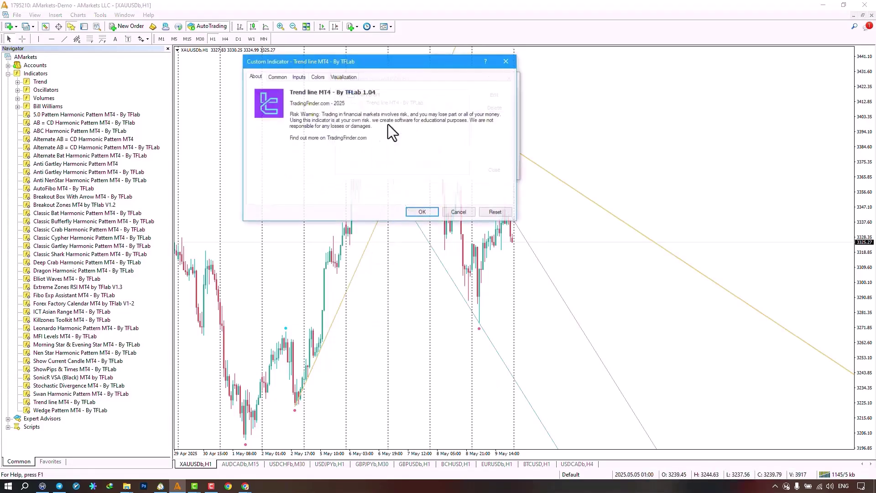
click(300, 76)
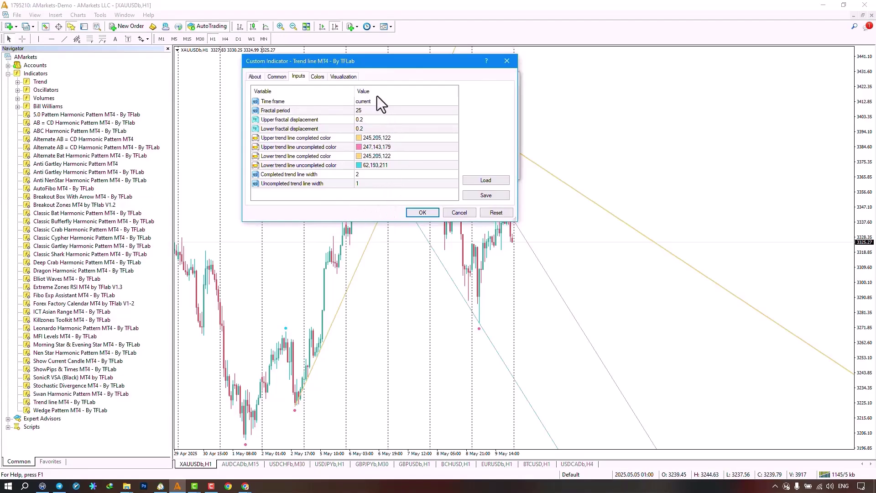
Step: Review the Time frame choices, keeping the current one, then check fractal period 25 and displacements 0.2
click(377, 101)
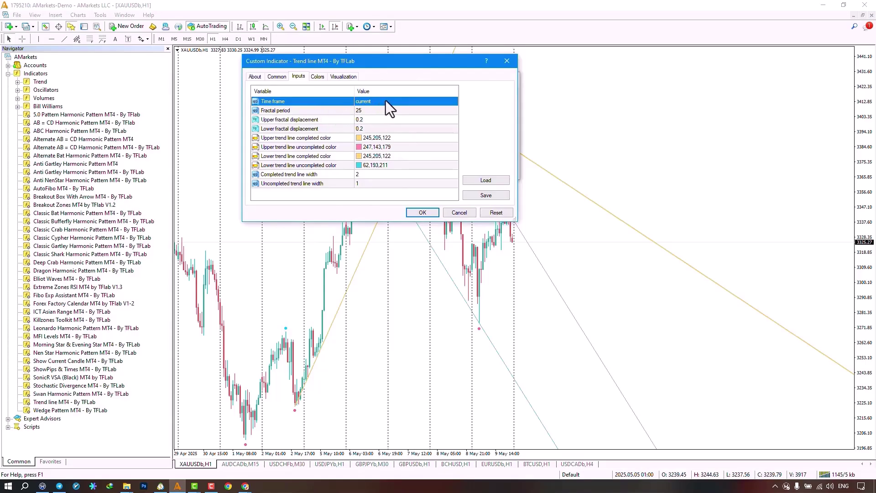
click(389, 101)
click(389, 100)
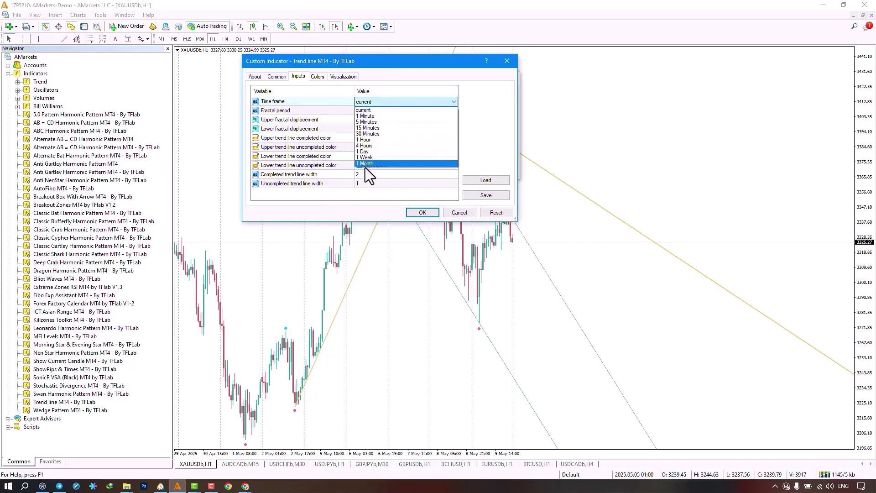
click(371, 207)
click(366, 111)
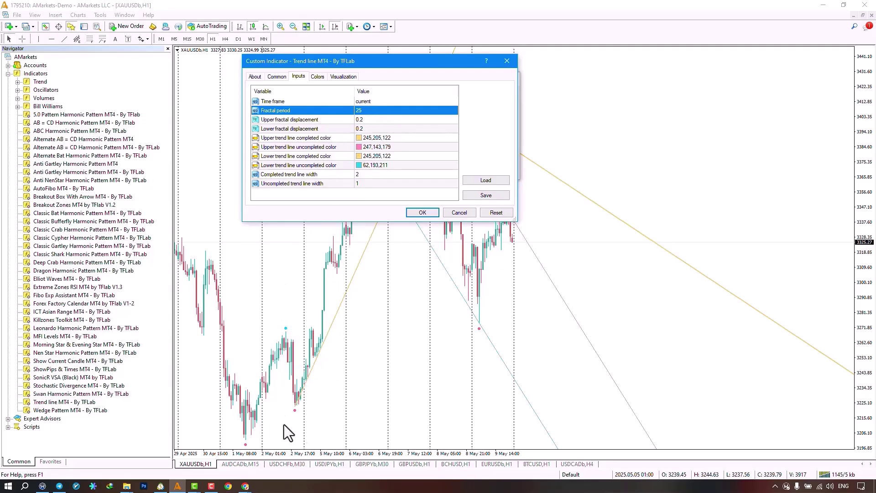
click(368, 119)
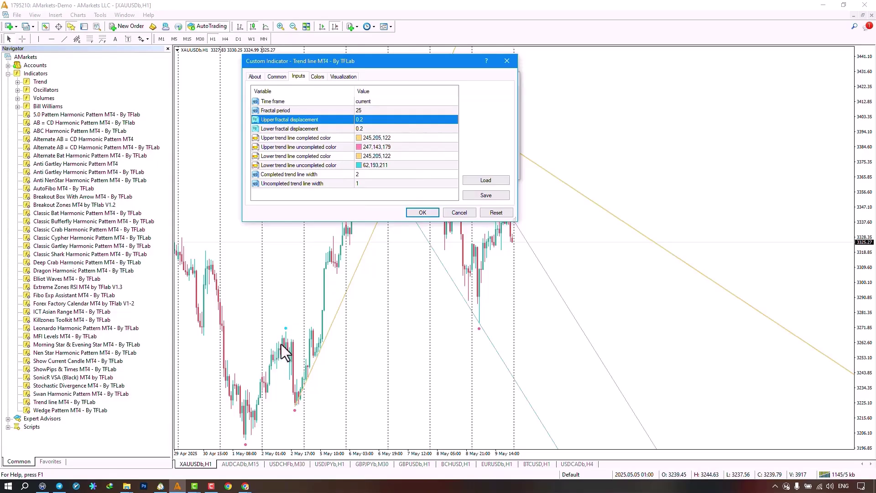
click(373, 130)
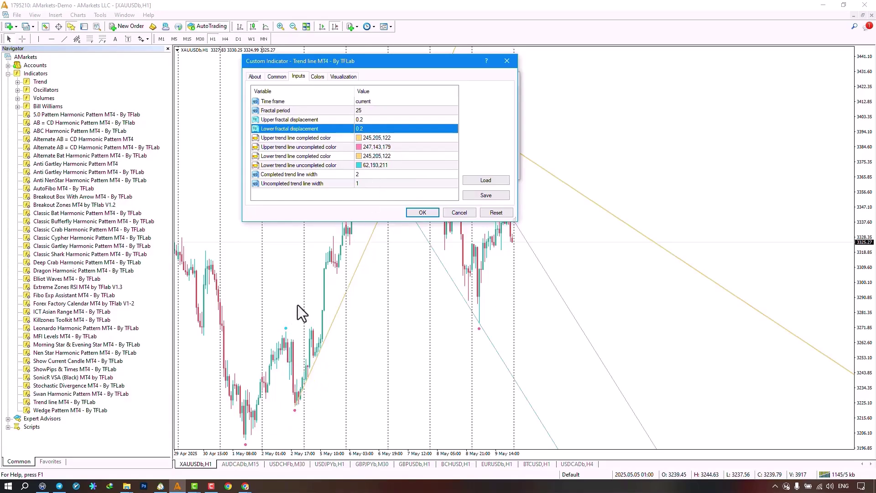
Step: Review the four upper and lower trend line colours, leaving the lower uncompleted colour unchanged
click(340, 136)
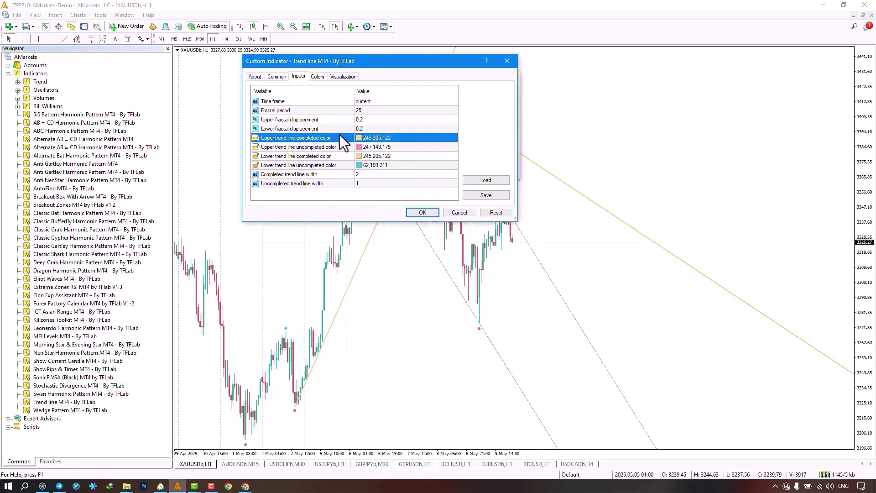
mouse_move(357, 136)
mouse_down()
mouse_move(361, 175)
mouse_move(363, 139)
mouse_up()
click(361, 146)
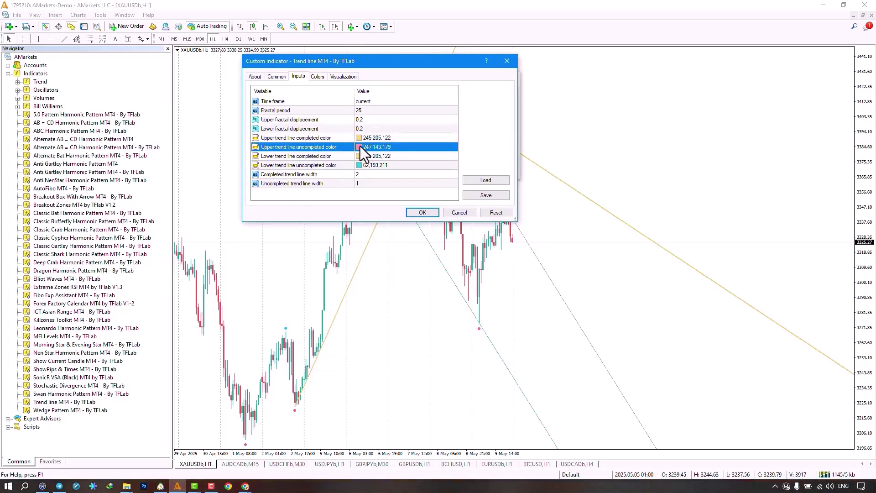
click(360, 154)
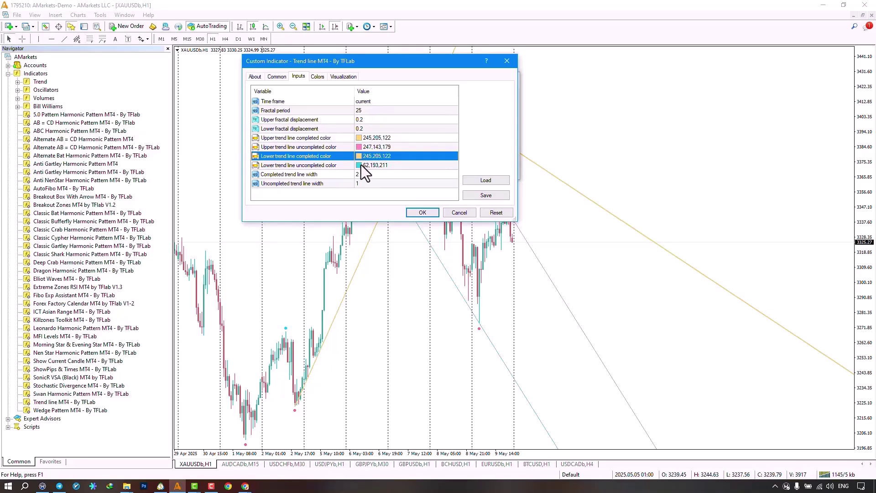
click(361, 165)
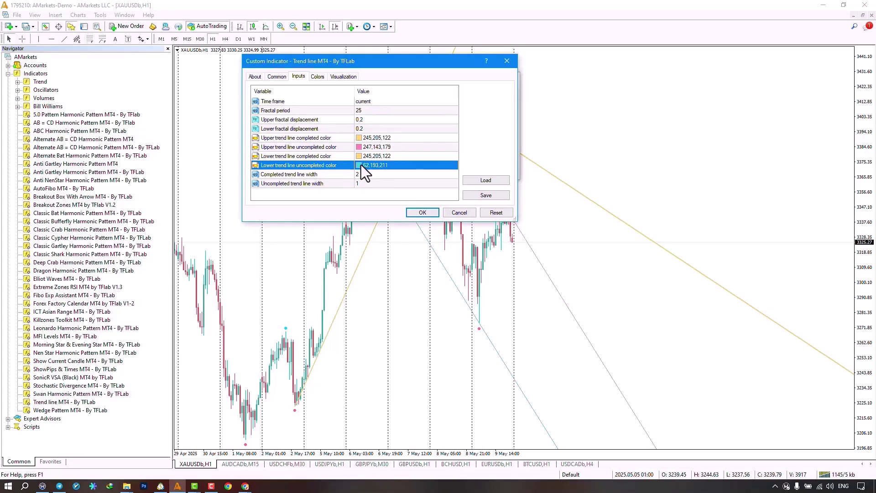
click(360, 165)
click(361, 165)
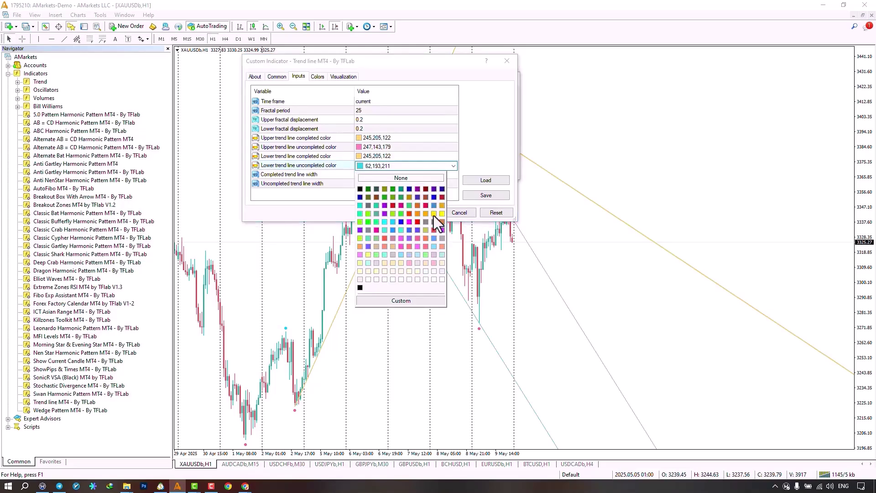
click(330, 212)
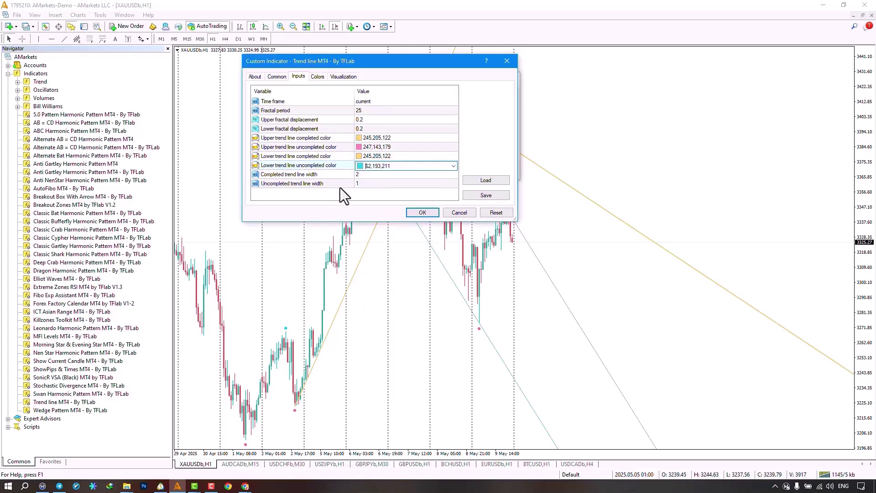
Step: Check the trend line widths: completed 2 and uncompleted 1
click(365, 175)
click(366, 187)
click(365, 173)
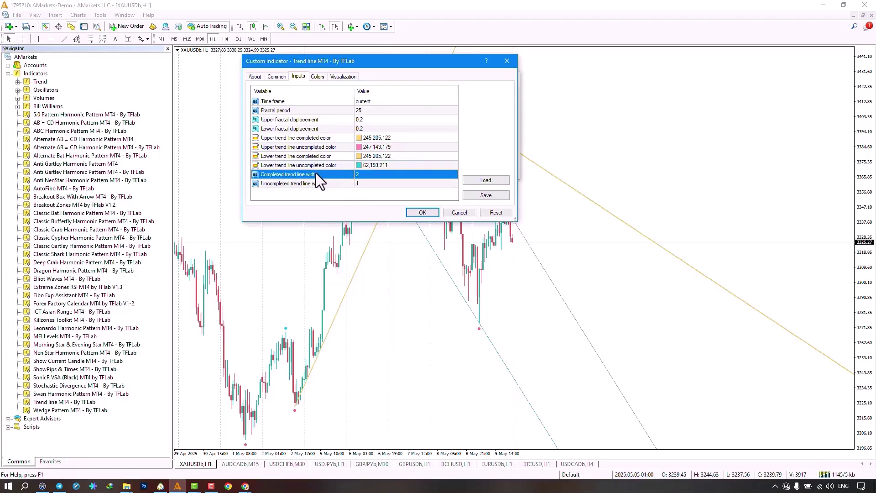
click(358, 183)
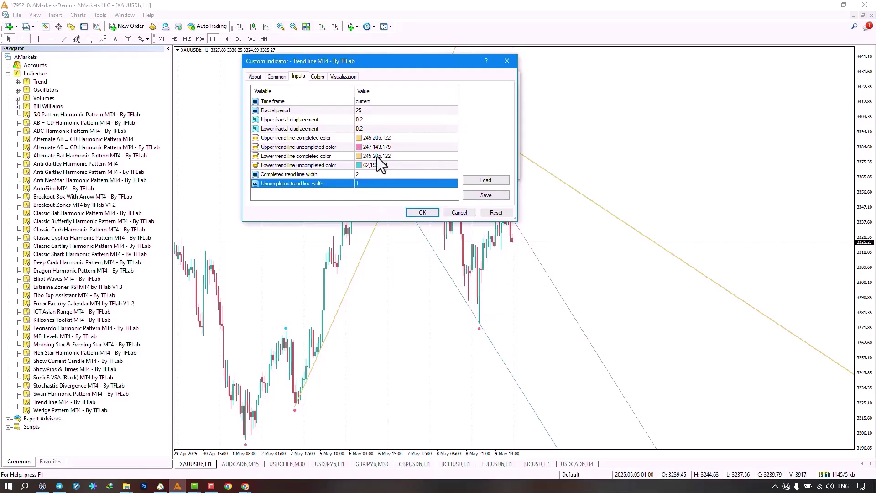
click(507, 62)
click(508, 78)
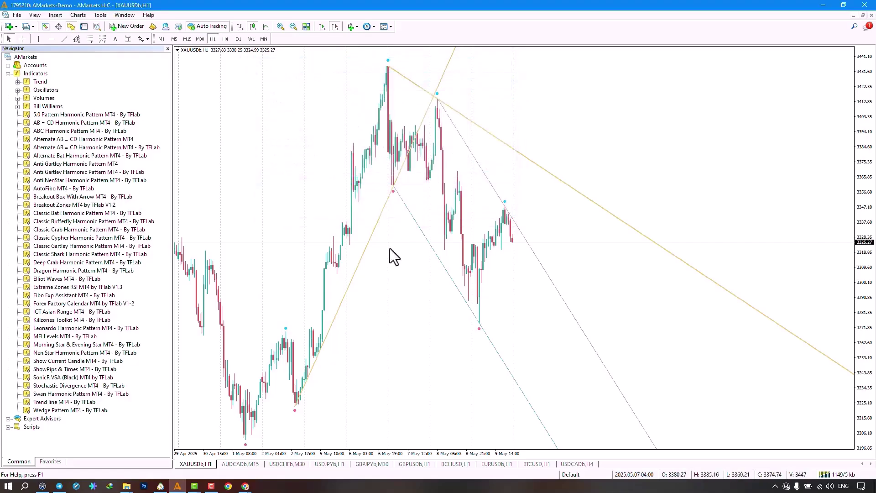
click(161, 486)
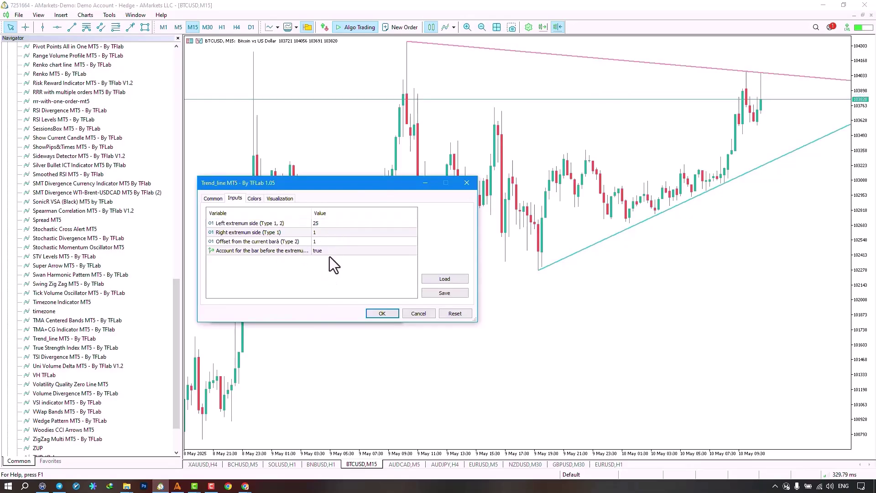
click(329, 223)
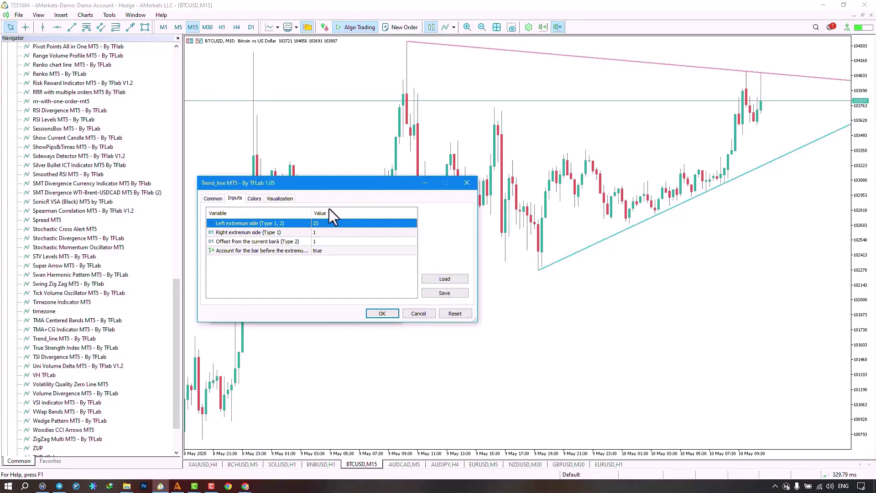
click(326, 233)
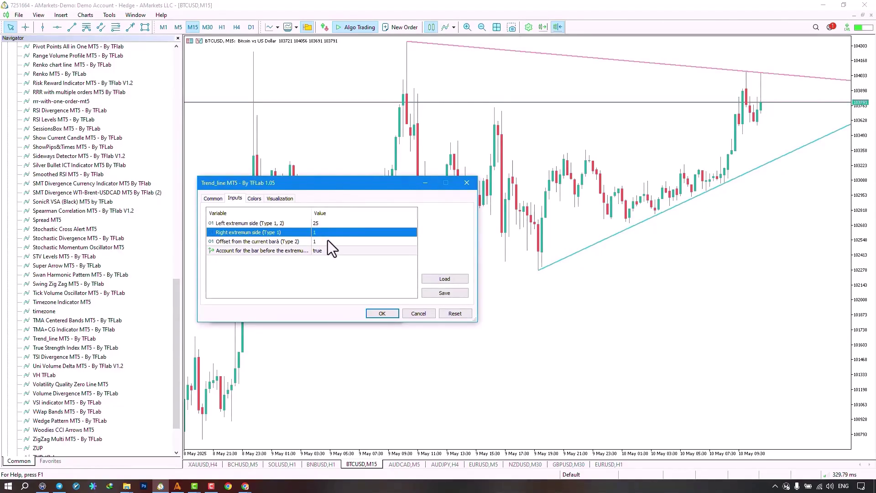
click(328, 241)
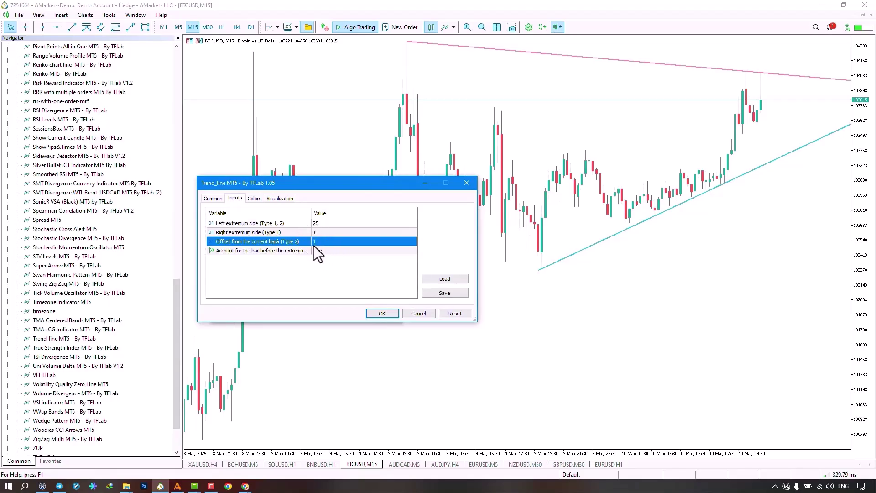
click(327, 251)
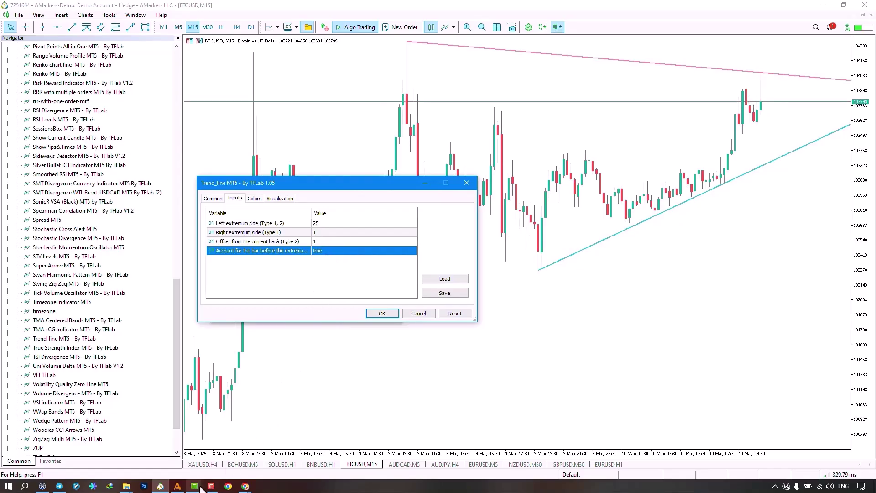
click(177, 485)
Step: Reopen the Trend line indicator's settings and set its fractal Time frame to 4 Hours
right_click(337, 194)
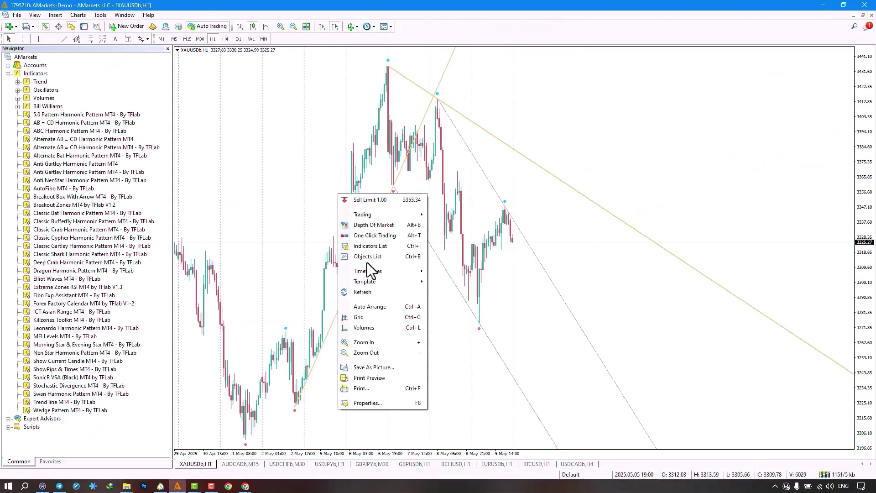
click(379, 249)
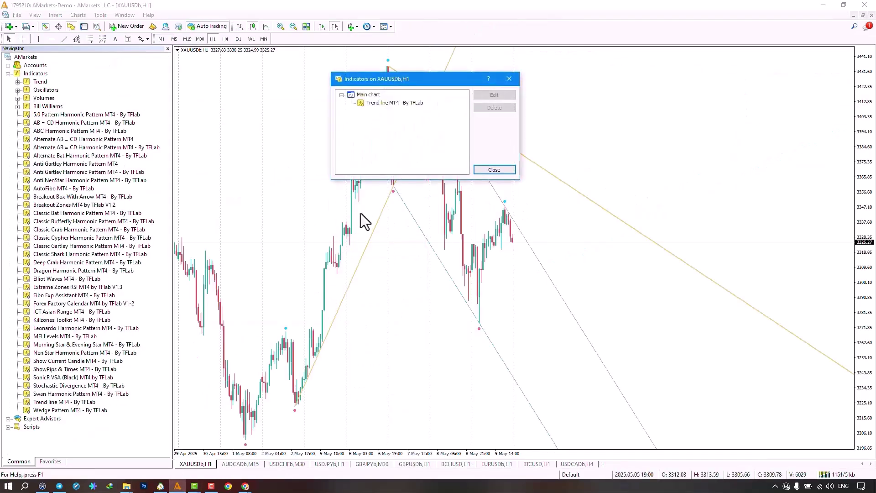
double_click(395, 102)
click(375, 101)
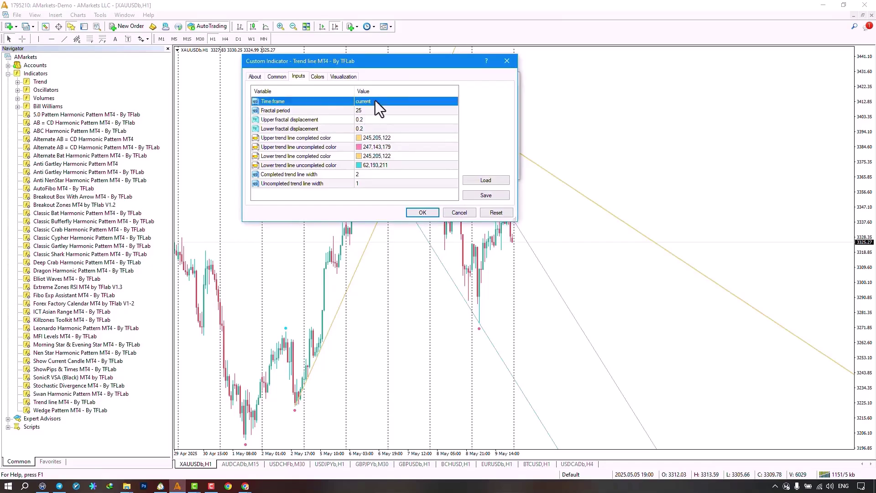
click(375, 101)
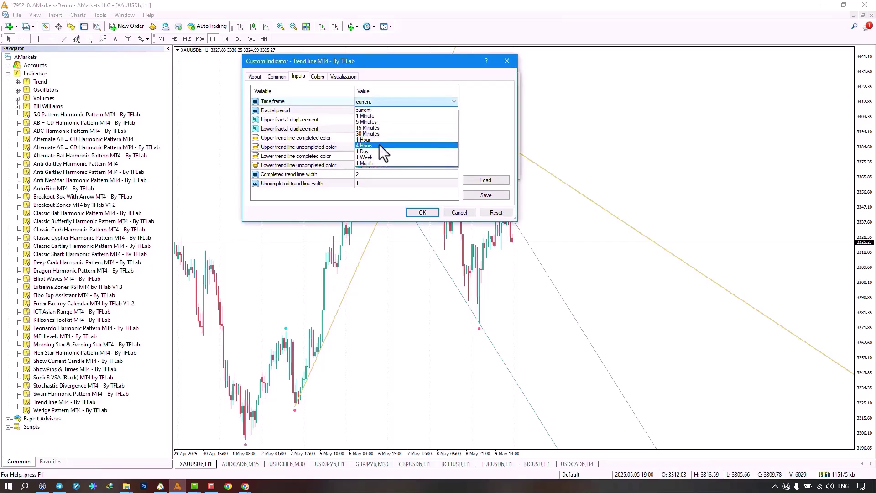
click(379, 145)
Step: Set Fractal period 31, upper displacement 1.0 and lower displacement 1, then apply
click(364, 110)
click(367, 111)
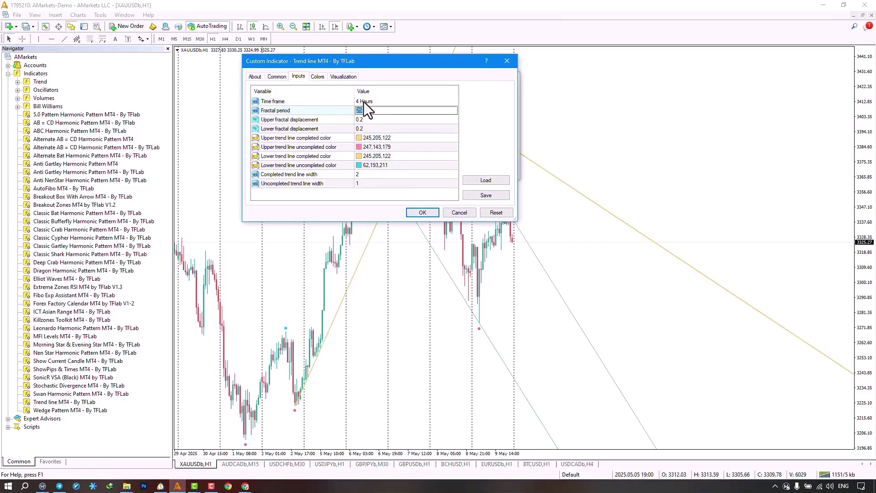
text(31)
click(367, 120)
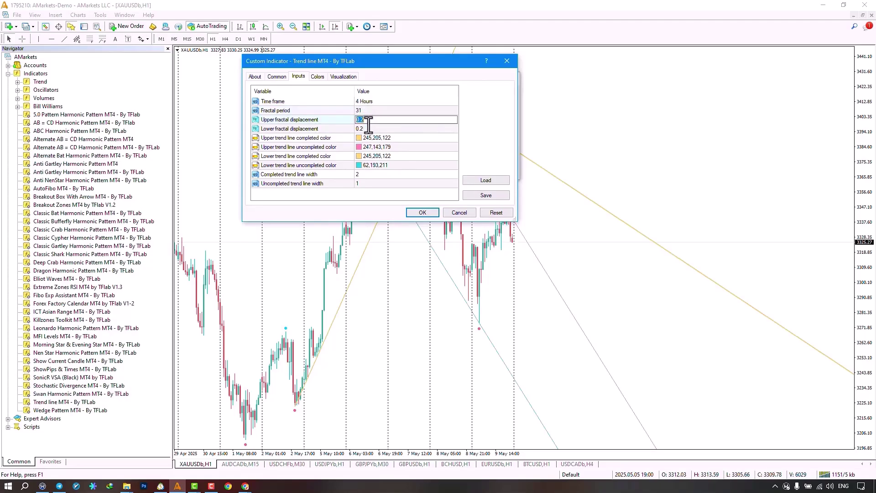
text(1.0)
click(370, 129)
text(1)
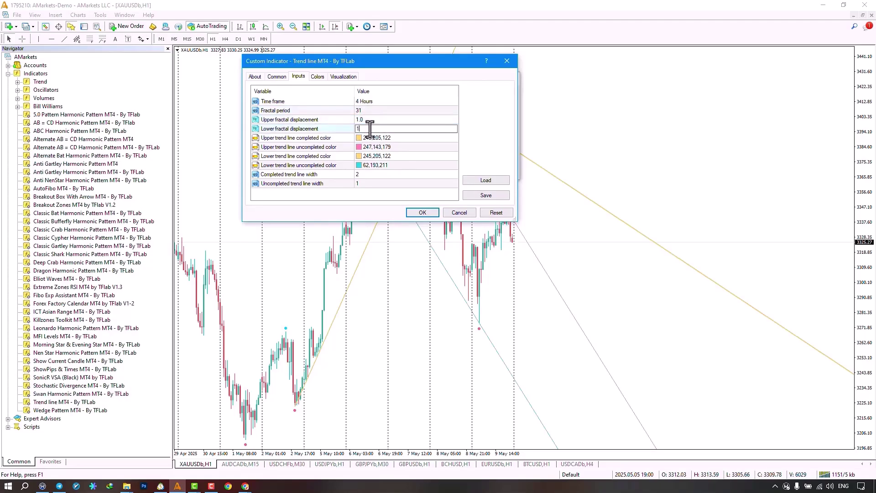
click(422, 215)
Step: Close the Indicators list, zoom out and compress the price scale to frame the late March-May channels
click(509, 80)
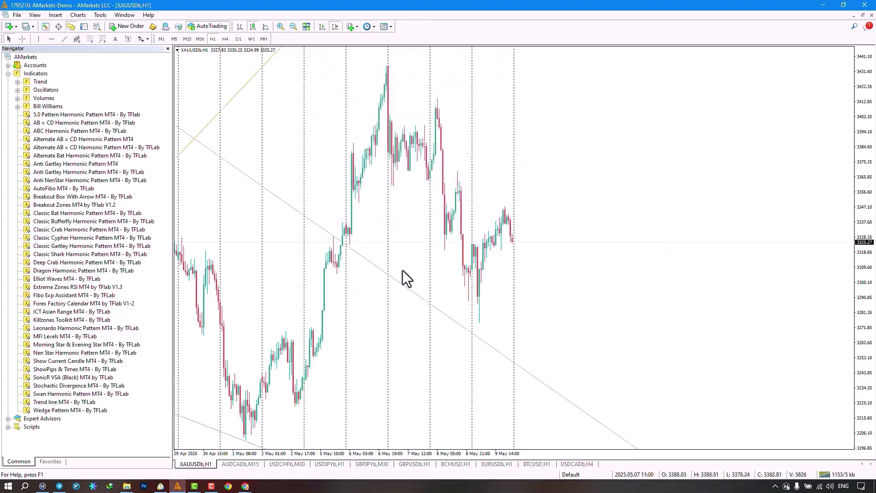
scroll(397, 262, down, 5)
click(293, 26)
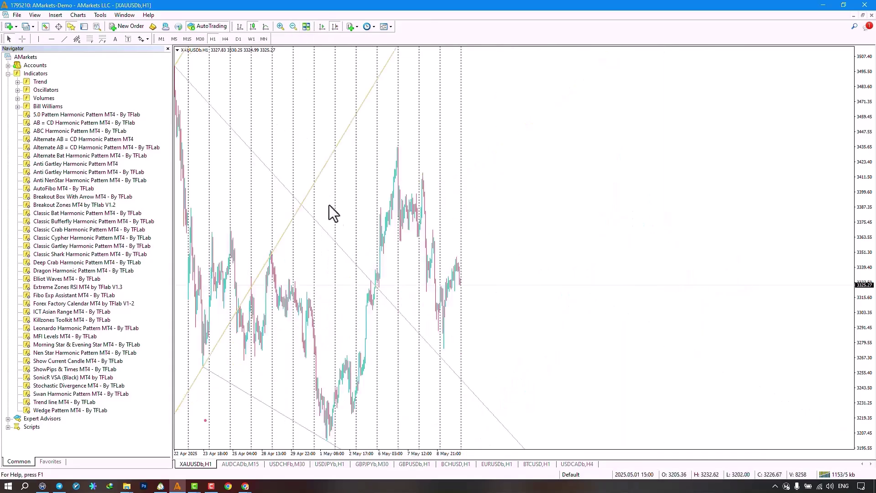
scroll(329, 212, up, 3)
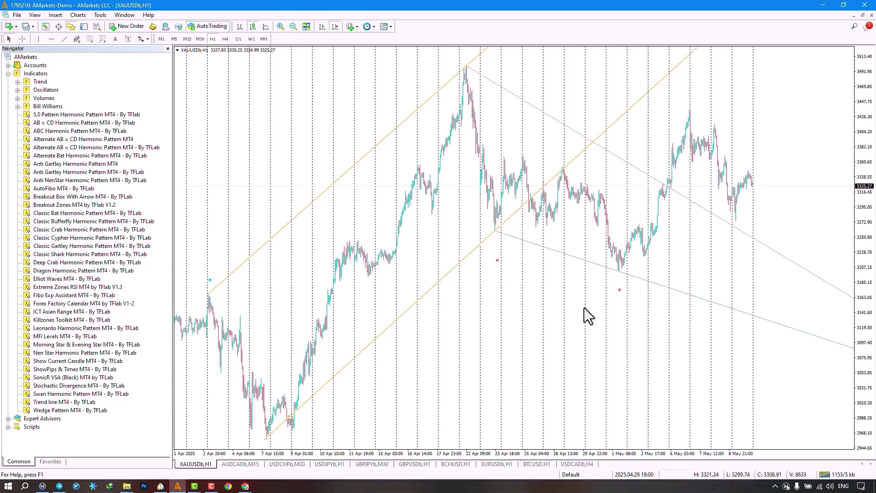
drag(865, 98, 865, 116)
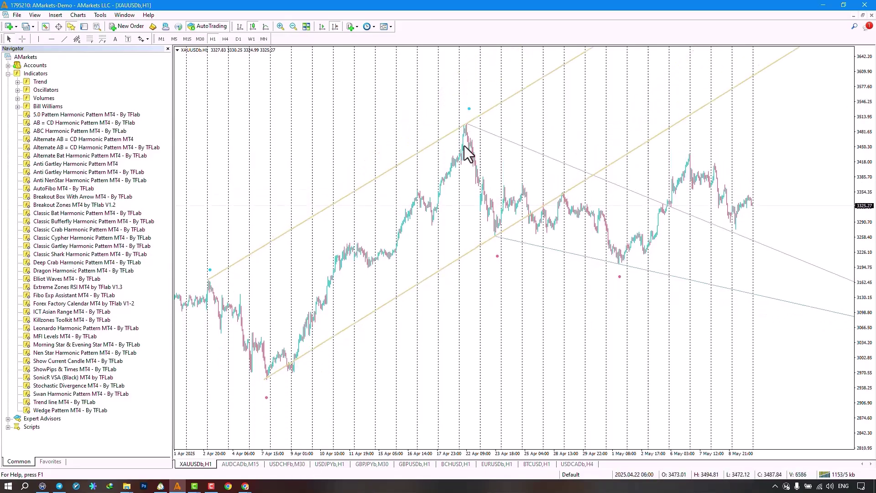
drag(444, 242, 295, 172)
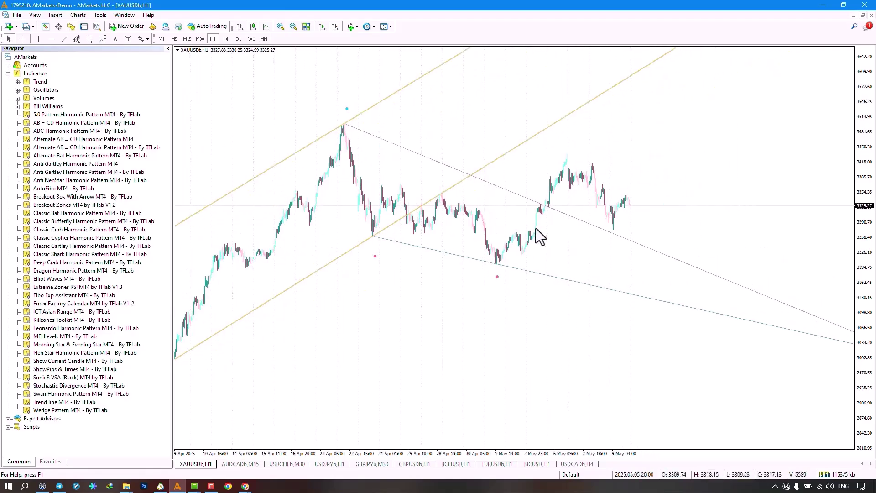
scroll(401, 197, up, 5)
scroll(402, 197, up, 5)
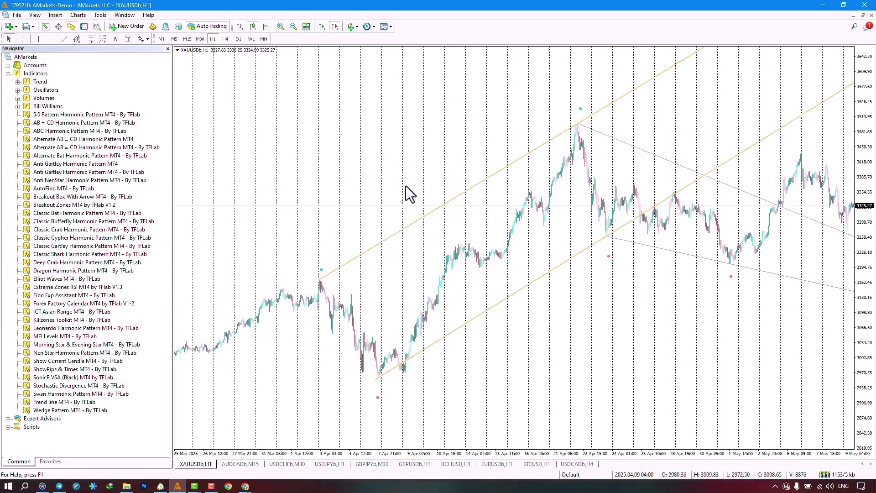